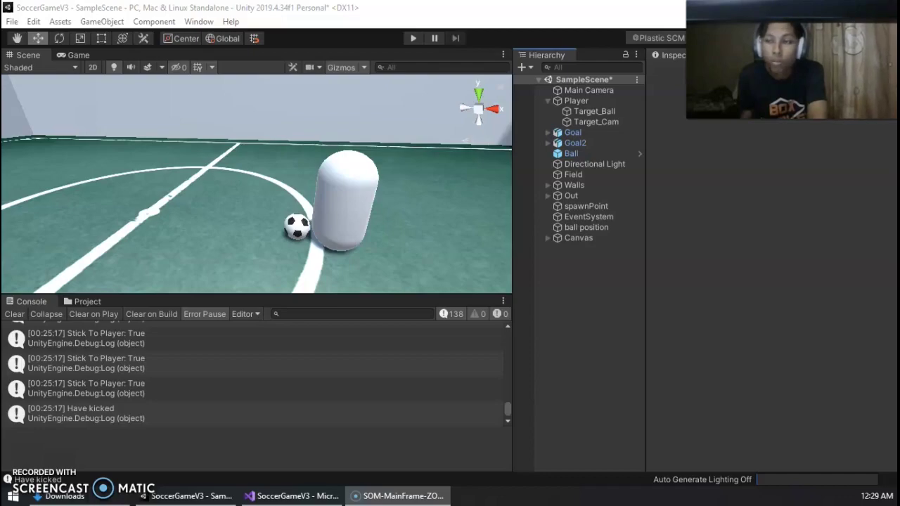
# Examine the soccer scene, including the walls, the Field plane, the player capsule and the ball
pyautogui.scroll(-5, 257, 185)
pyautogui.moveTo(257, 184); pyautogui.dragTo(255, 196, button='middle')
pyautogui.scroll(-5, 257, 184)
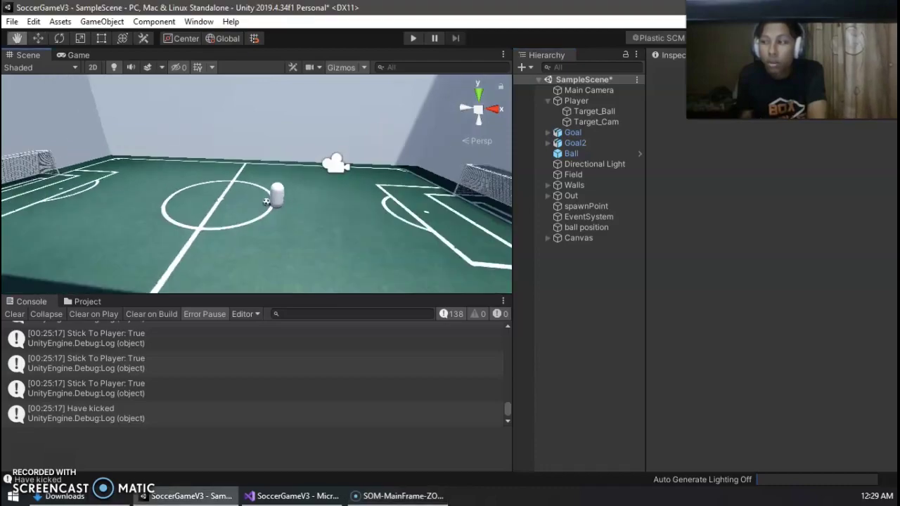
pyautogui.keyDown('alt'); pyautogui.moveTo(257, 185); pyautogui.dragTo(204, 186); pyautogui.keyUp('alt')
pyautogui.moveTo(257, 184); pyautogui.dragTo(225, 190, button='right')
pyautogui.click(166, 186)
pyautogui.click(244, 270)
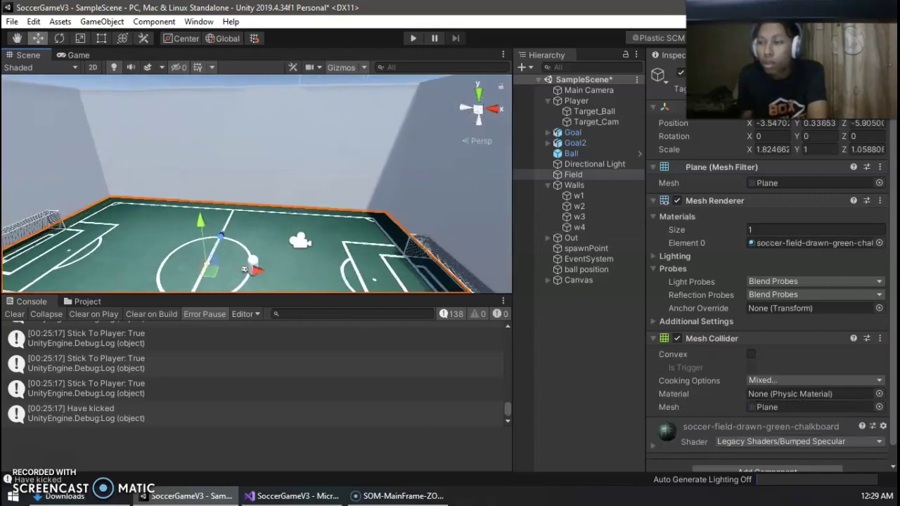
pyautogui.moveTo(244, 270); pyautogui.dragTo(300, 145, button='middle')
pyautogui.scroll(3, 248, 220)
pyautogui.scroll(3, 226, 231)
pyautogui.scroll(3, 259, 188)
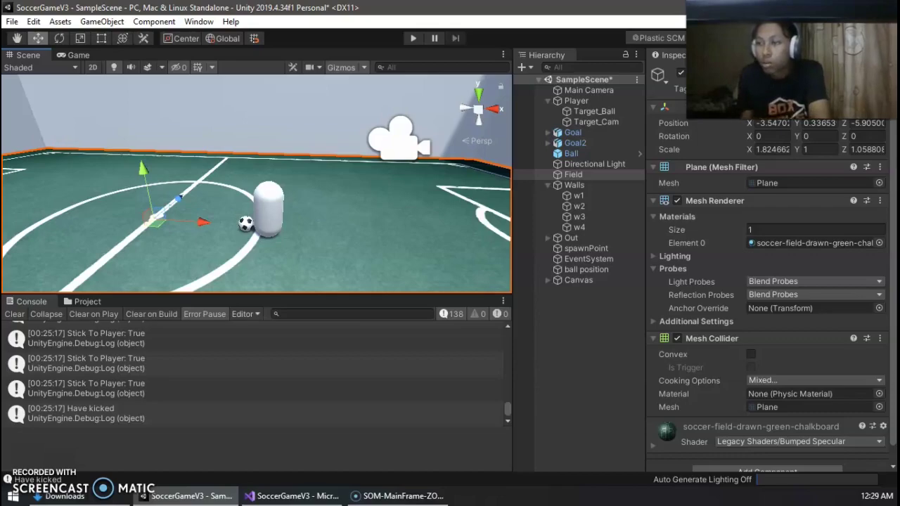
# Frame the Ball in the scene and review its Sphere Collider, Rigidbody and Ball script
pyautogui.click(571, 153)
pyautogui.press('f')
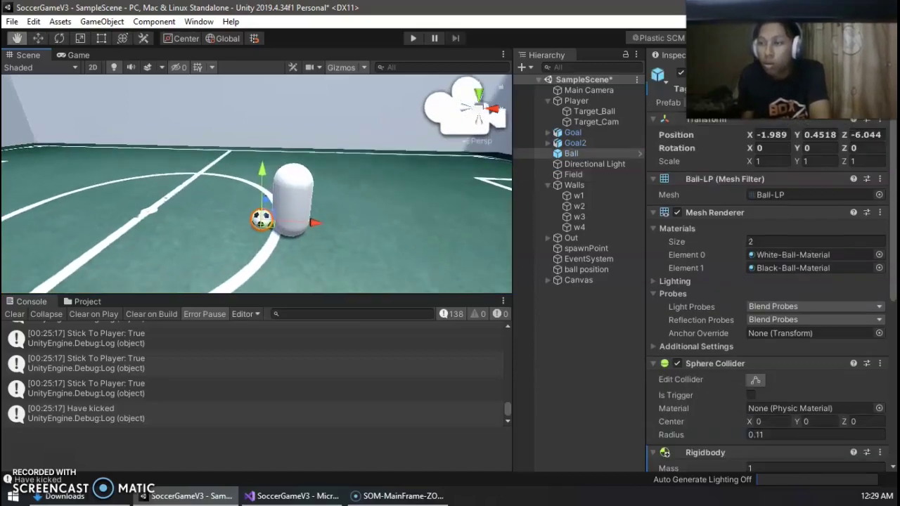
pyautogui.scroll(-5, 767, 281)
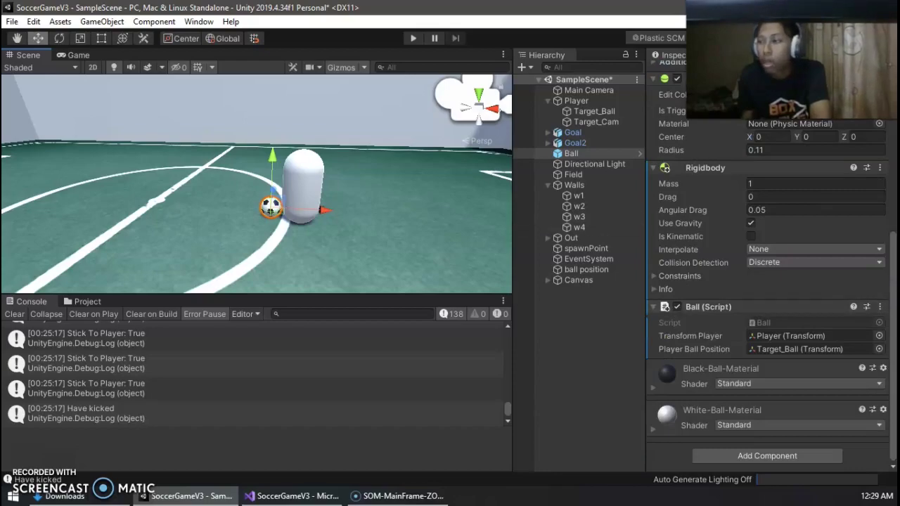
# Inspect the Player and its child objects Target_Ball and Target_Cam, checking where each sits in the scene
pyautogui.click(576, 101)
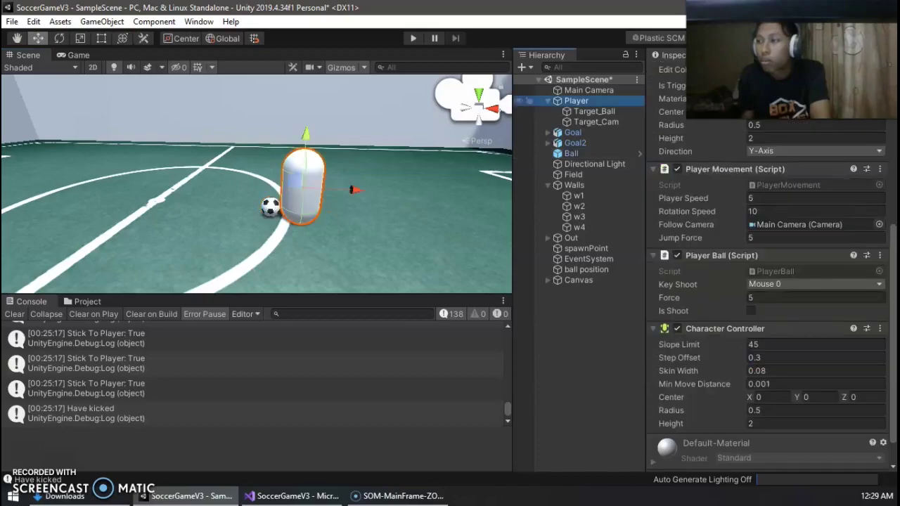
pyautogui.click(594, 112)
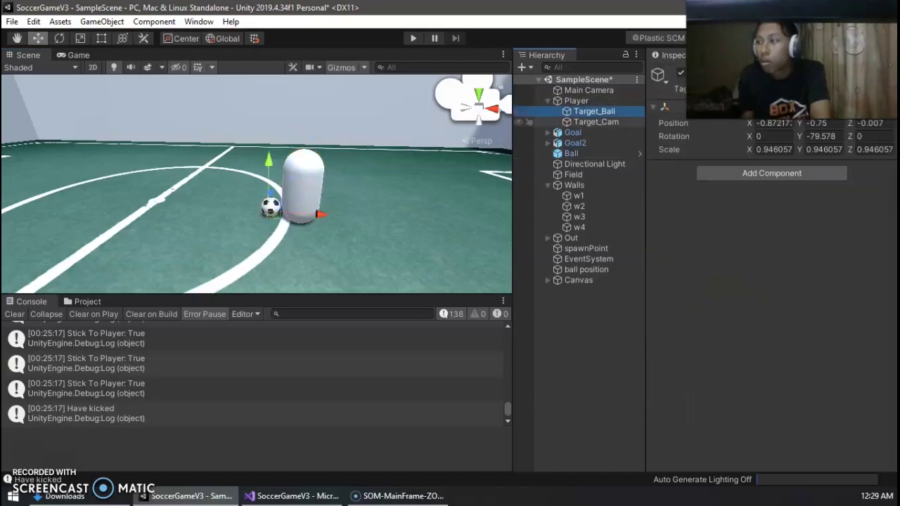
pyautogui.click(596, 122)
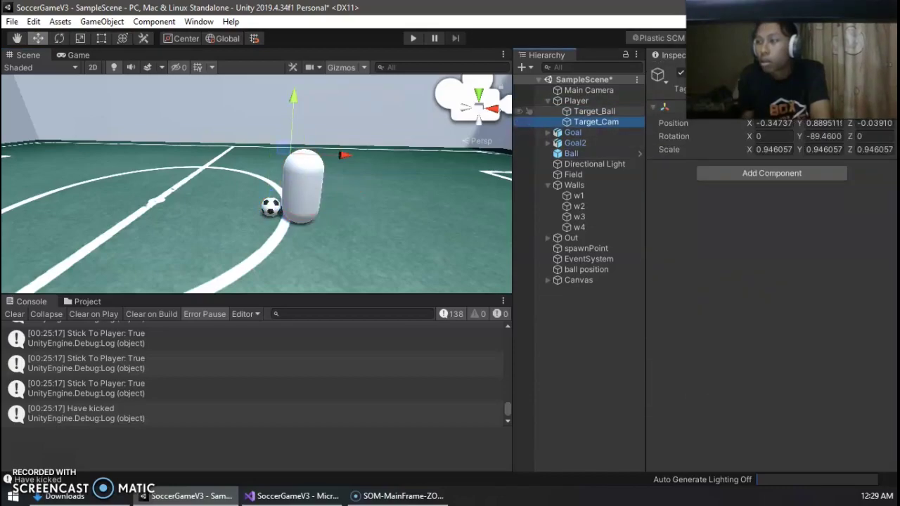
pyautogui.click(594, 111)
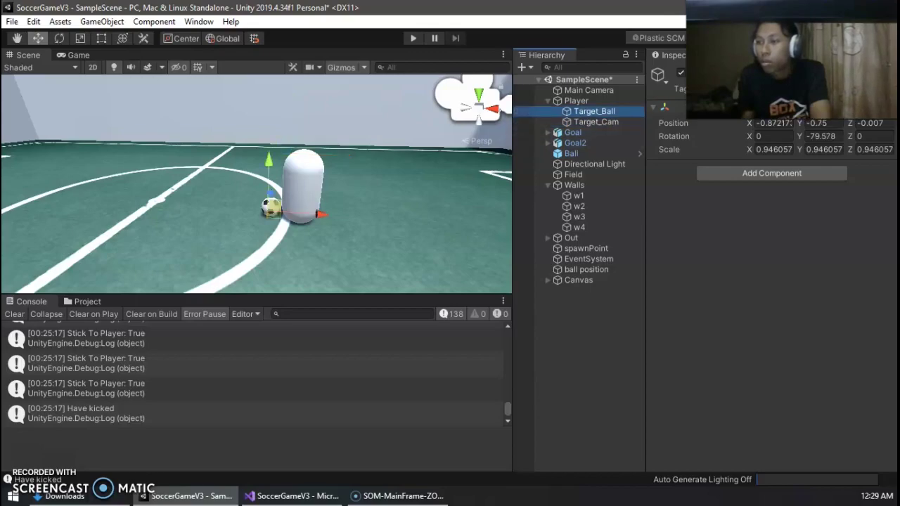
pyautogui.click(596, 121)
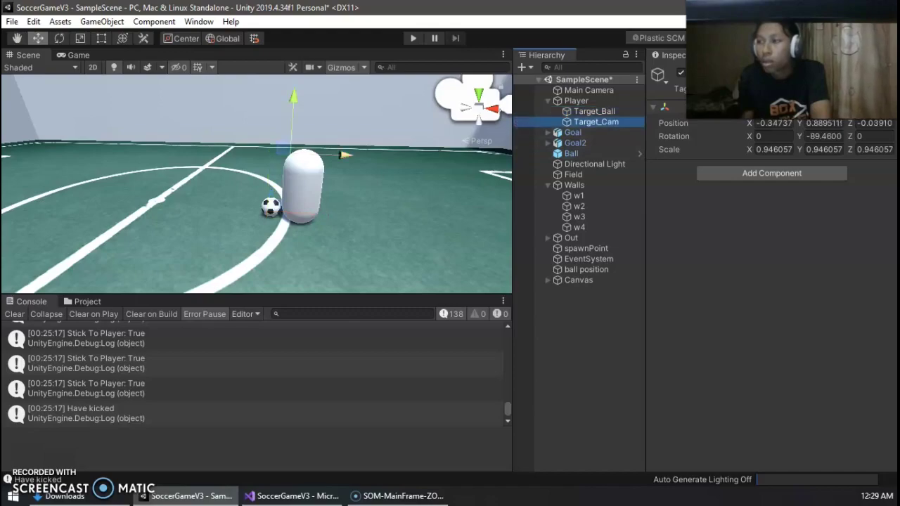
pyautogui.moveTo(331, 169); pyautogui.dragTo(305, 194, button='middle')
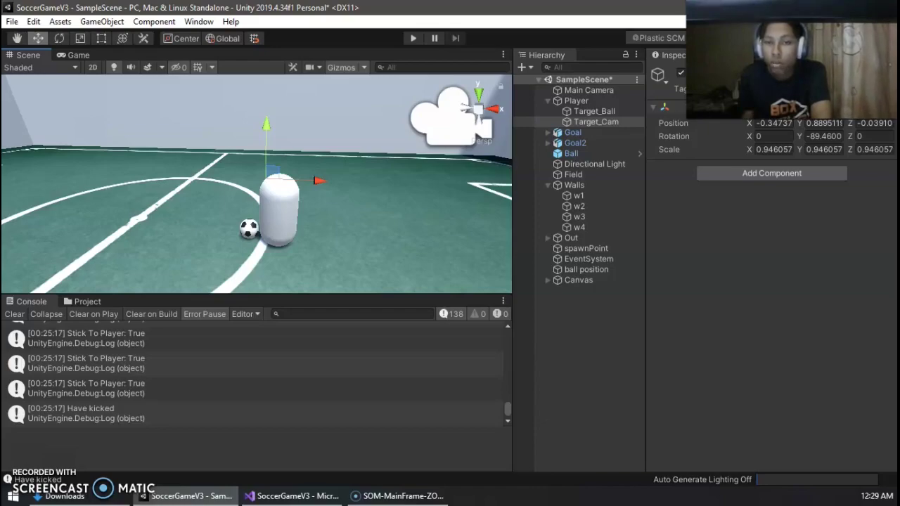
# Show the project's Scripts folder and review the Player's components, including the Follow Camera reference of its Player Movement script
pyautogui.click(87, 302)
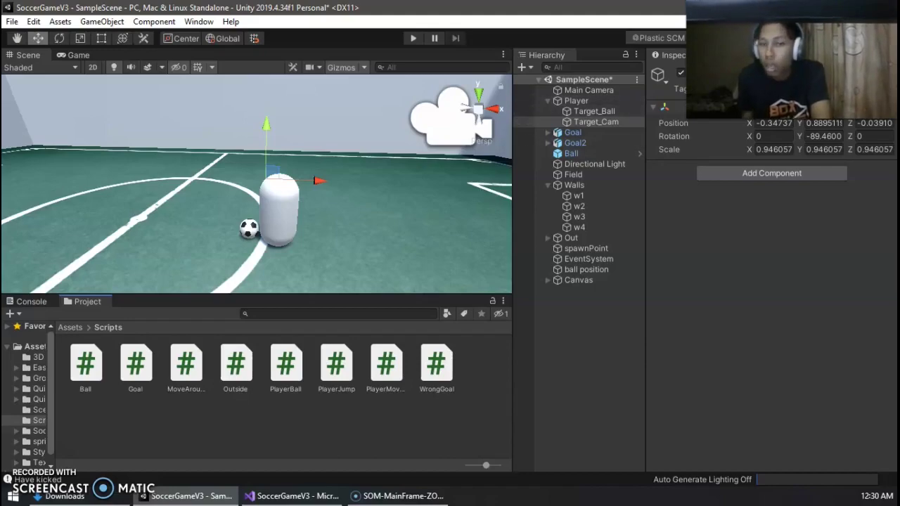
pyautogui.click(576, 102)
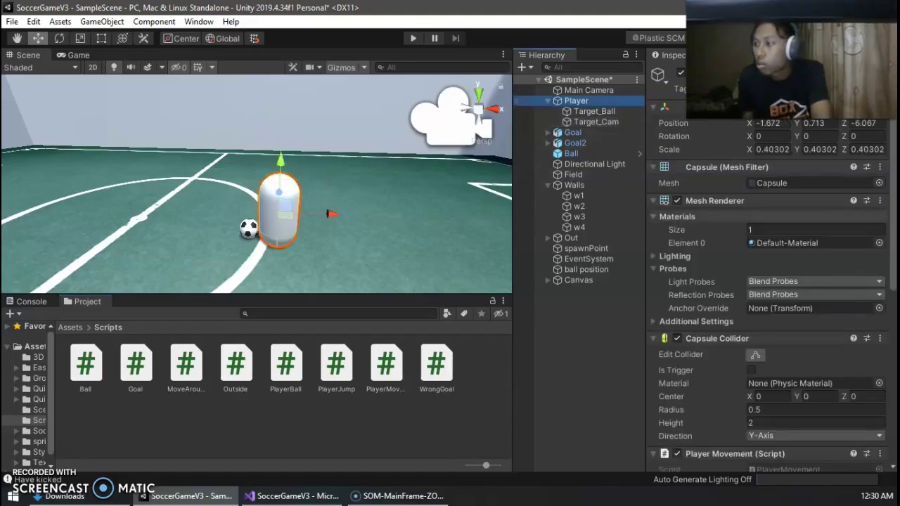
pyautogui.scroll(-8, 771, 296)
pyautogui.scroll(3, 771, 296)
pyautogui.scroll(3, 771, 296)
pyautogui.scroll(-6, 771, 295)
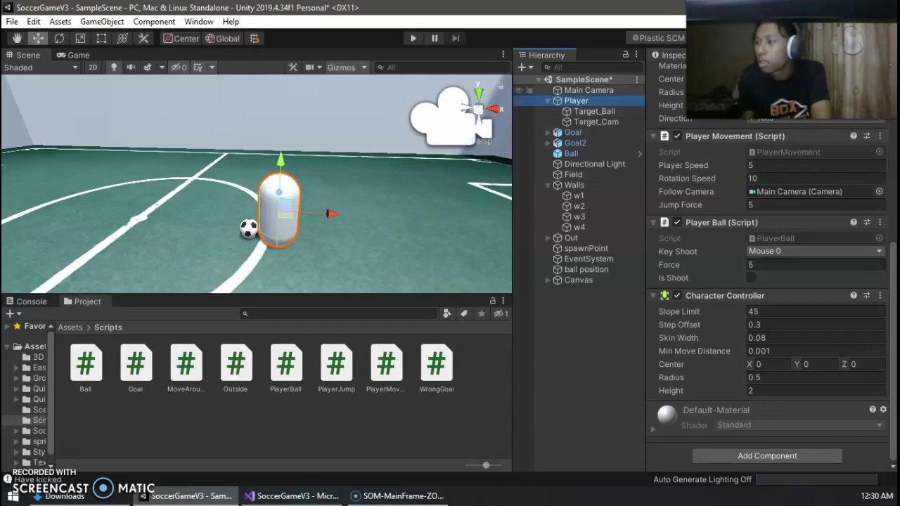
pyautogui.click(794, 191)
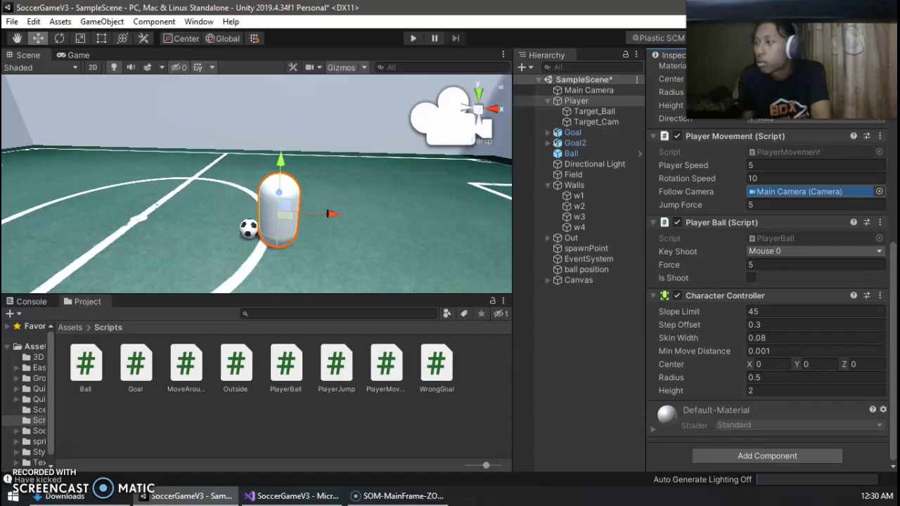
pyautogui.moveTo(795, 191); pyautogui.dragTo(795, 191)
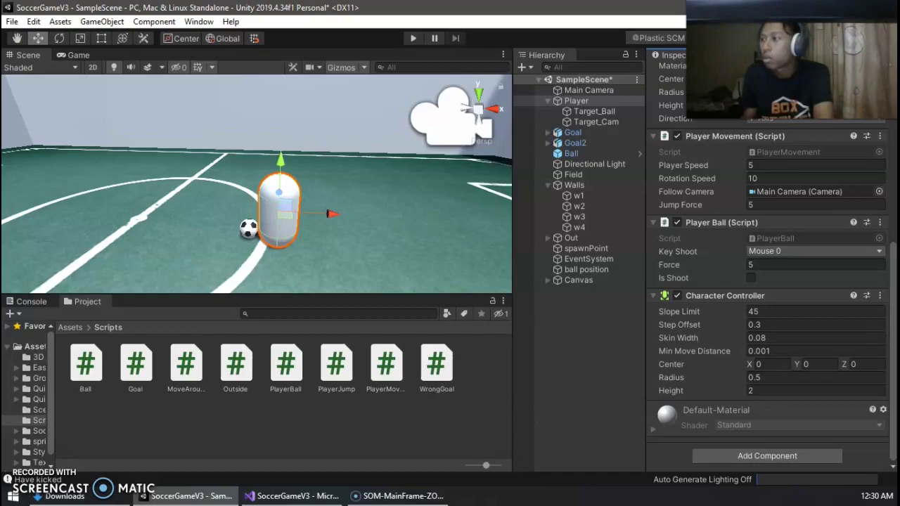
pyautogui.scroll(5, 766, 281)
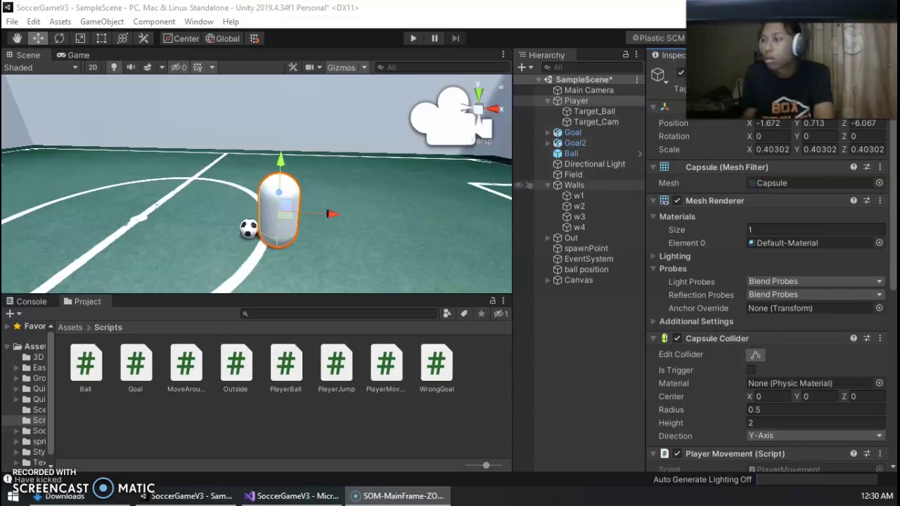
# Make the Walls object a child of Field, and select the Ball
pyautogui.moveTo(580, 185); pyautogui.dragTo(574, 175)
pyautogui.click(572, 153)
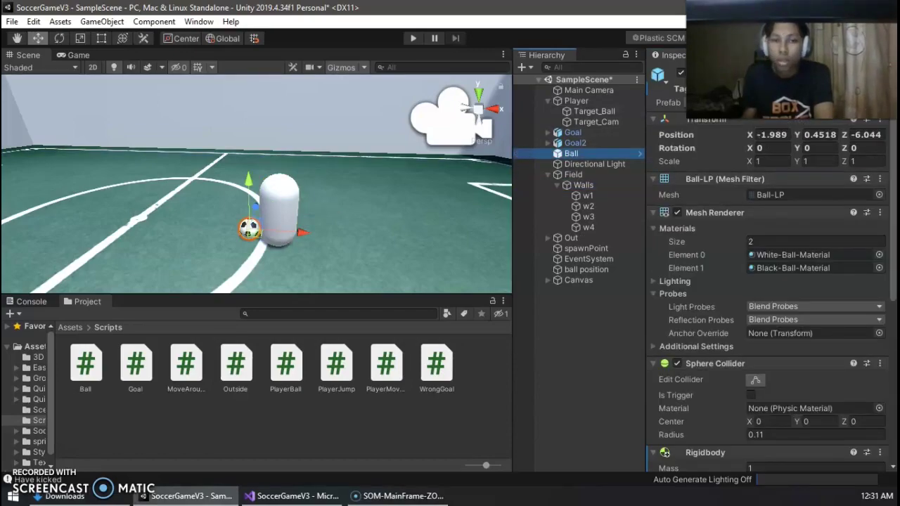
# Review the Main Camera's settings and the Target reference of its Move Around Object script
pyautogui.click(588, 90)
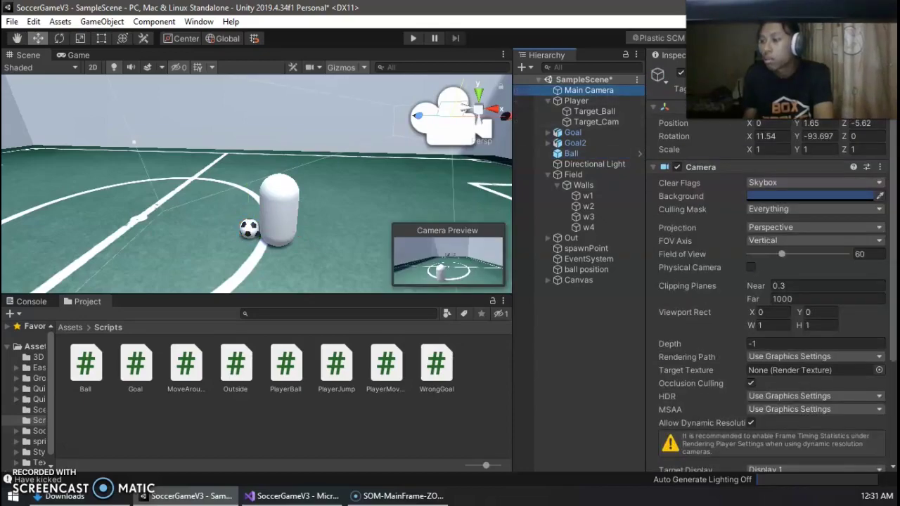
pyautogui.scroll(-5, 766, 281)
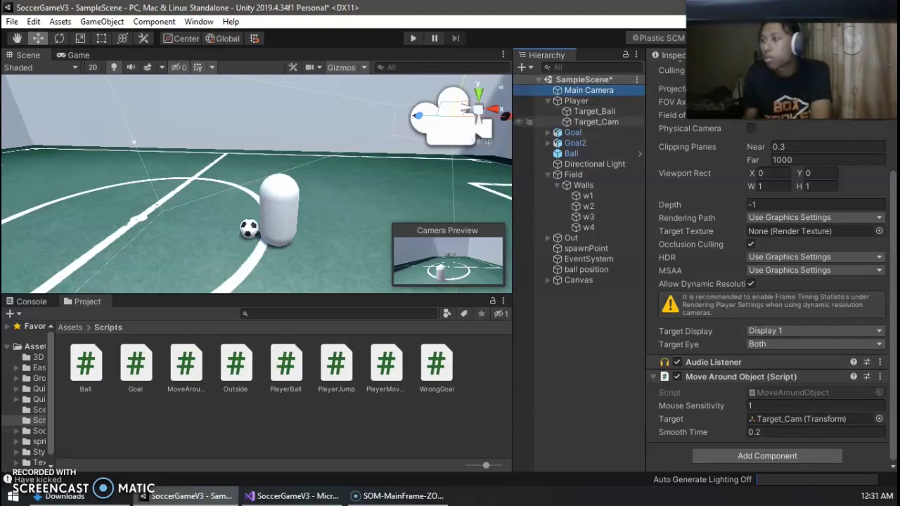
pyautogui.click(801, 418)
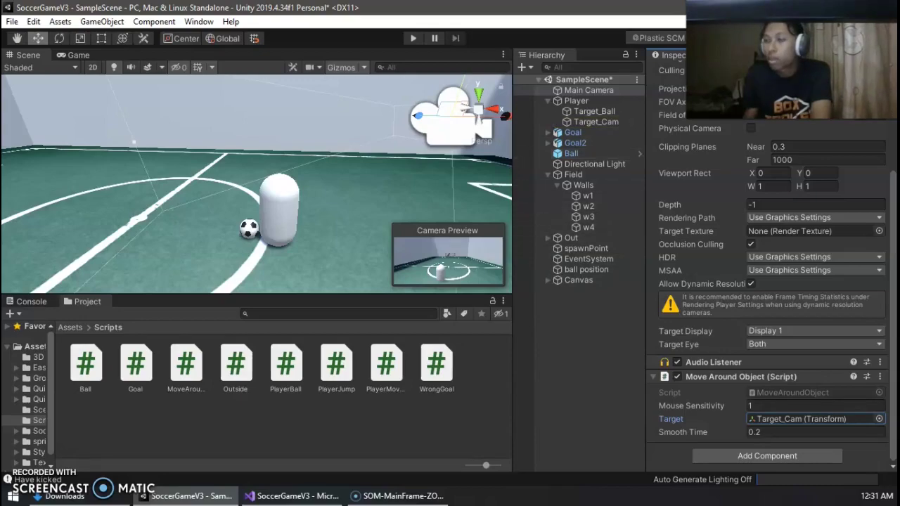
# Check the Transform Player and Player Ball Position references in the Ball's script
pyautogui.click(571, 153)
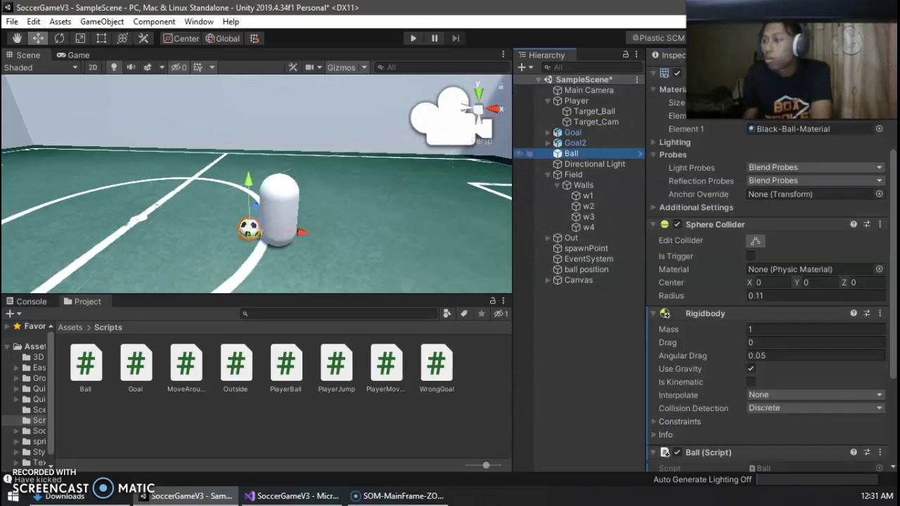
pyautogui.scroll(-5, 767, 281)
pyautogui.scroll(-1, 772, 281)
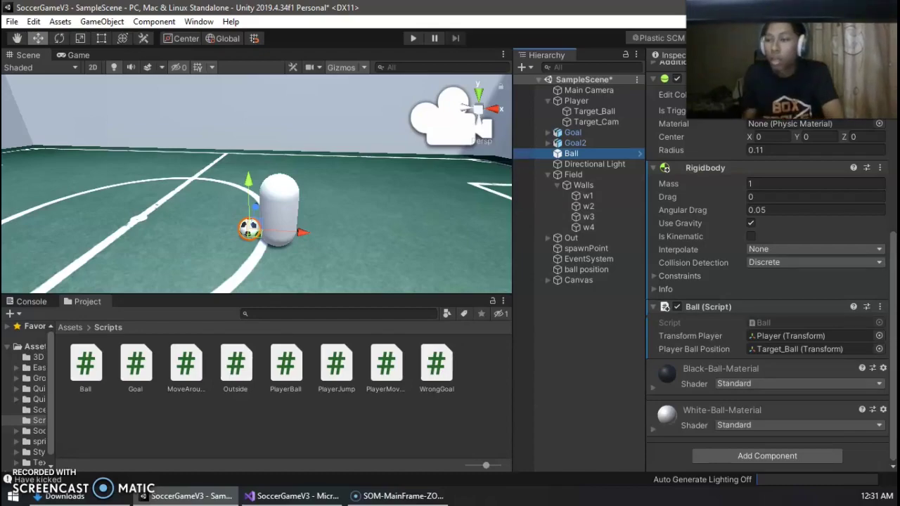
# Inspect Goal2 on the field, reviewing its Box Collider and the references of its Goal script
pyautogui.moveTo(207, 180); pyautogui.dragTo(366, 241, button='middle')
pyautogui.scroll(-5, 282, 218)
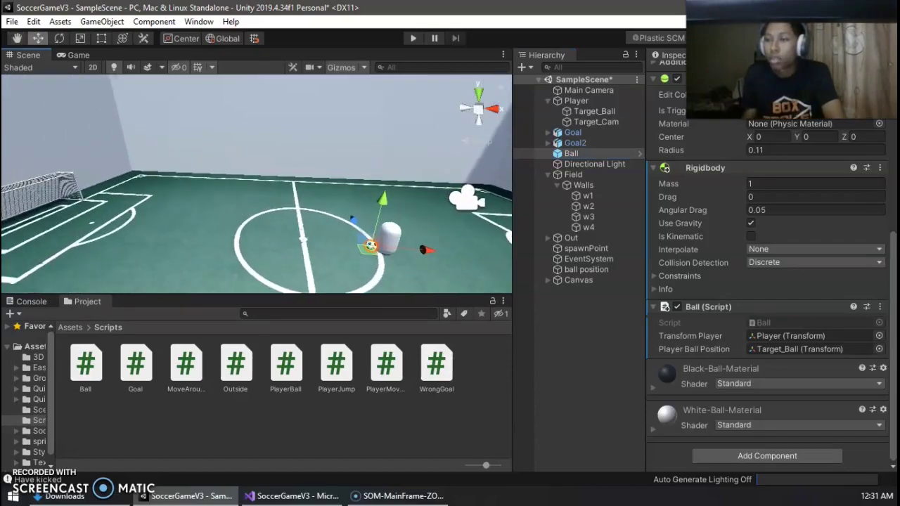
pyautogui.scroll(-2, 256, 184)
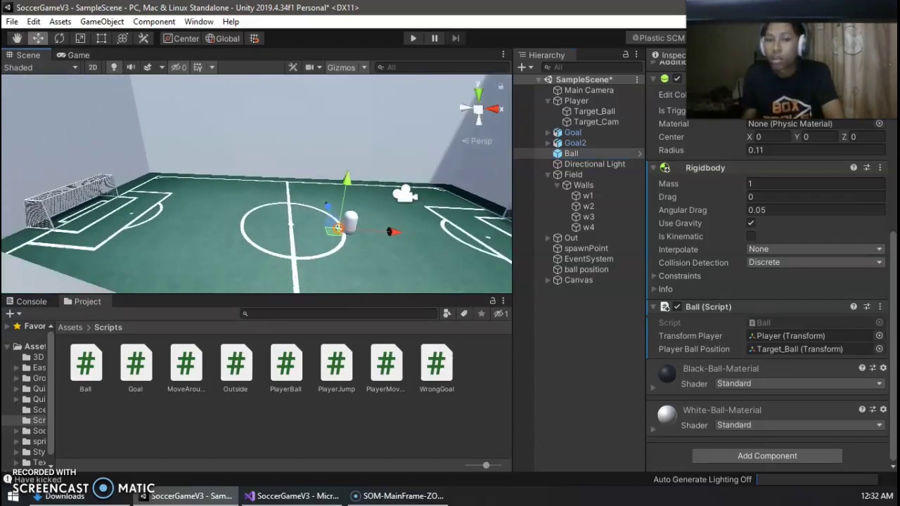
pyautogui.moveTo(257, 184); pyautogui.dragTo(436, 210, button='middle')
pyautogui.scroll(3, 317, 193)
pyautogui.scroll(2, 277, 194)
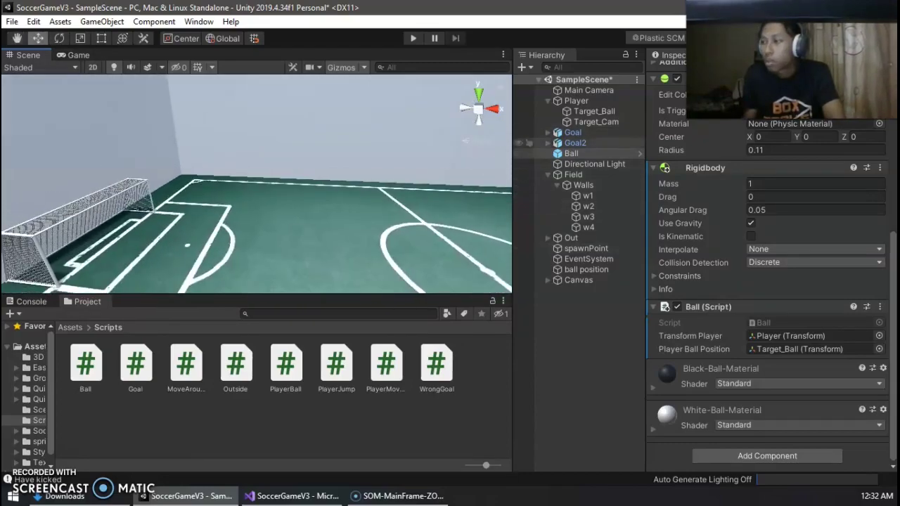
pyautogui.click(576, 143)
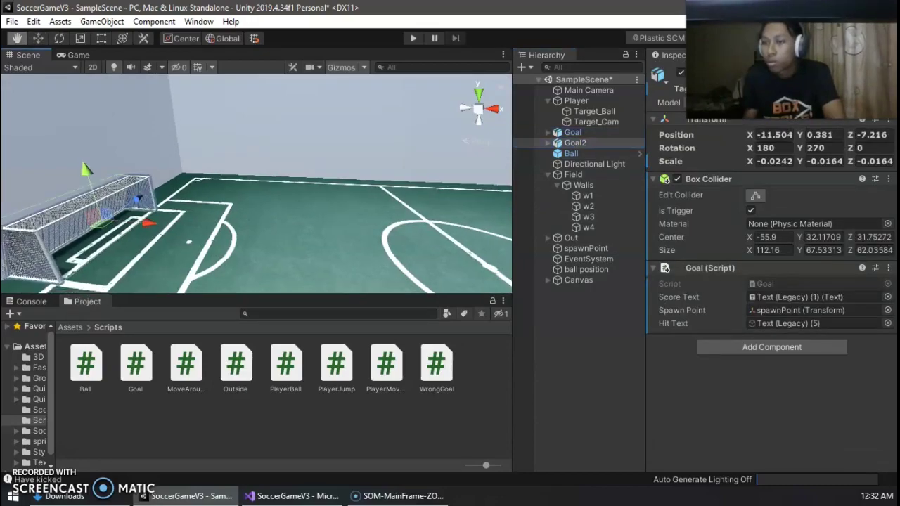
pyautogui.moveTo(232, 211); pyautogui.dragTo(334, 186, button='middle')
pyautogui.scroll(3, 281, 183)
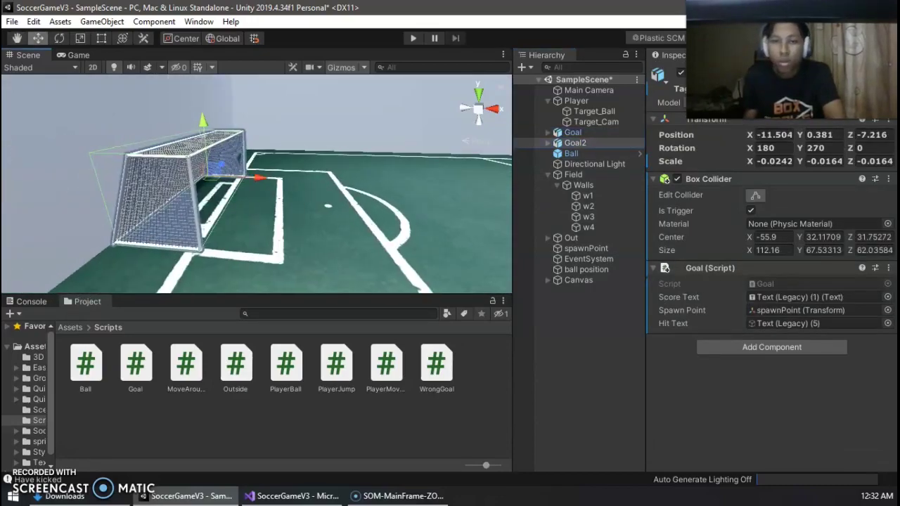
pyautogui.moveTo(282, 178); pyautogui.dragTo(49, 213, button='middle')
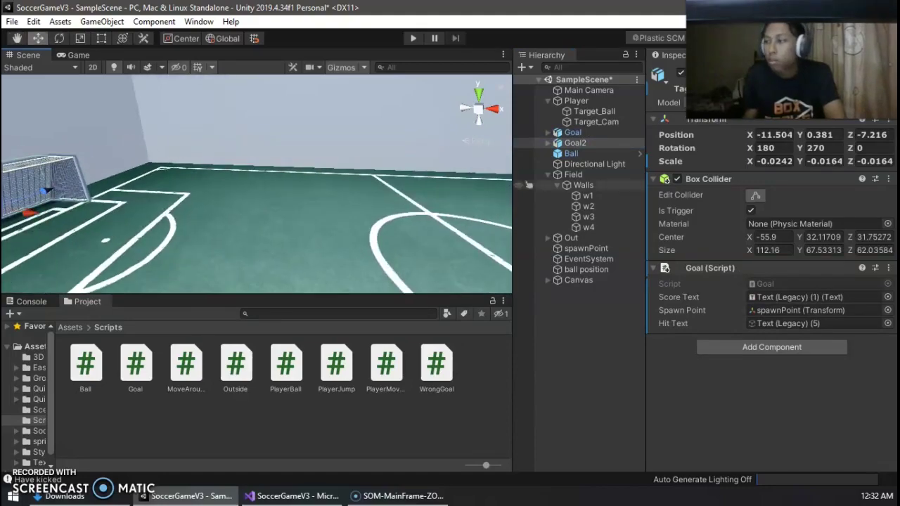
# Locate the spawnPoint object on the field and look at the Canvas object
pyautogui.doubleClick(585, 248)
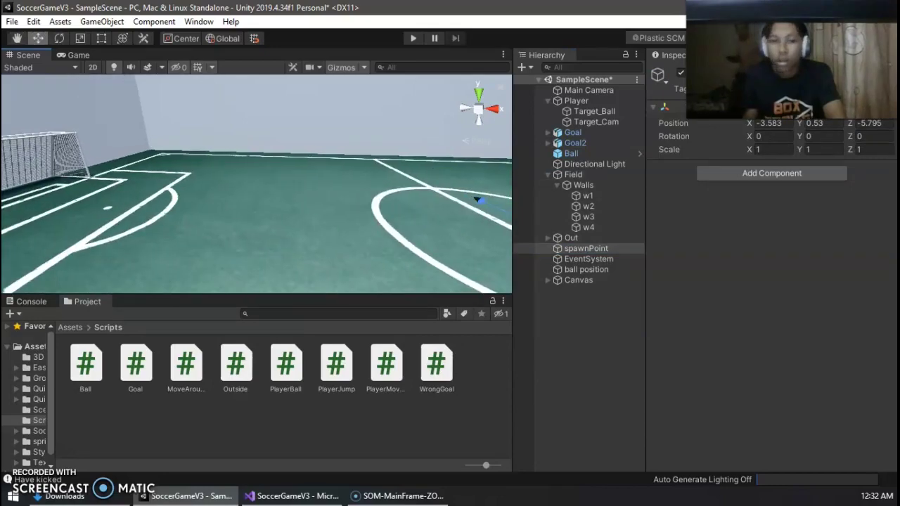
pyautogui.moveTo(263, 183); pyautogui.dragTo(257, 224, button='middle')
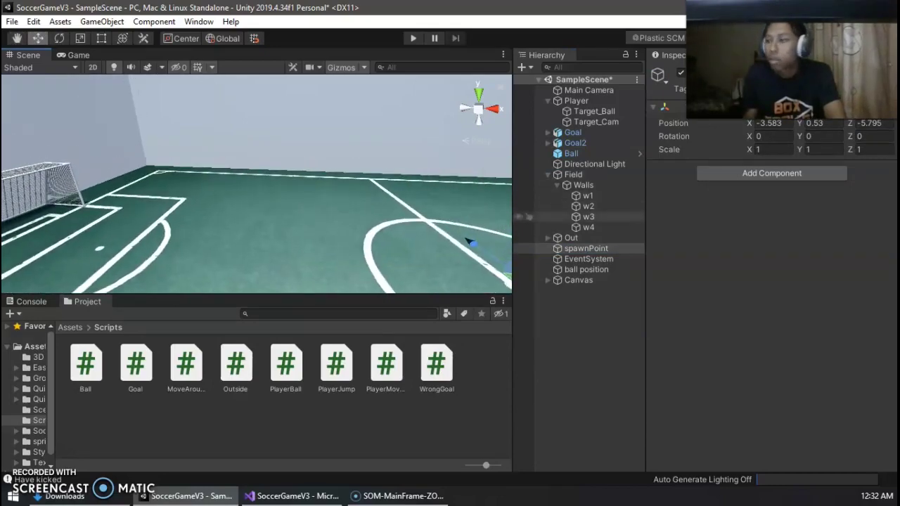
pyautogui.doubleClick(578, 280)
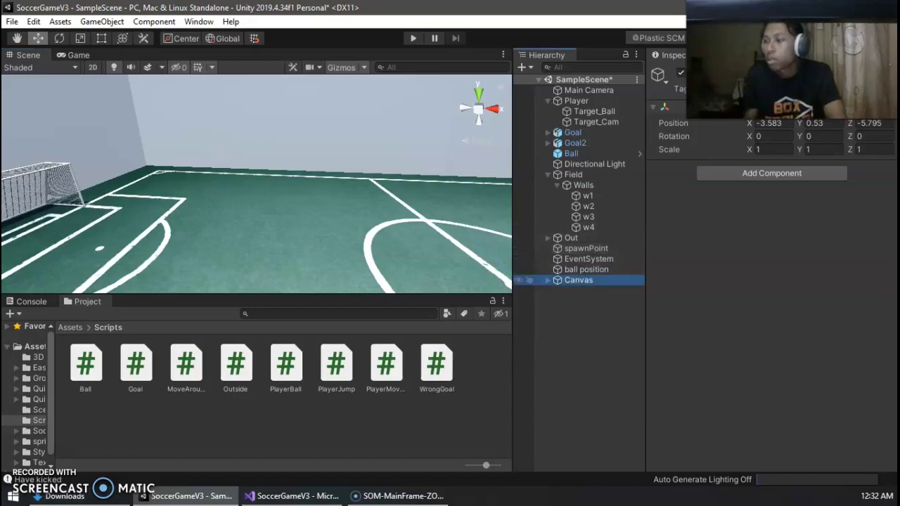
pyautogui.scroll(8, 256, 184)
pyautogui.moveTo(257, 184); pyautogui.dragTo(344, 221, button='middle')
pyautogui.scroll(5, 287, 190)
pyautogui.scroll(2, 257, 184)
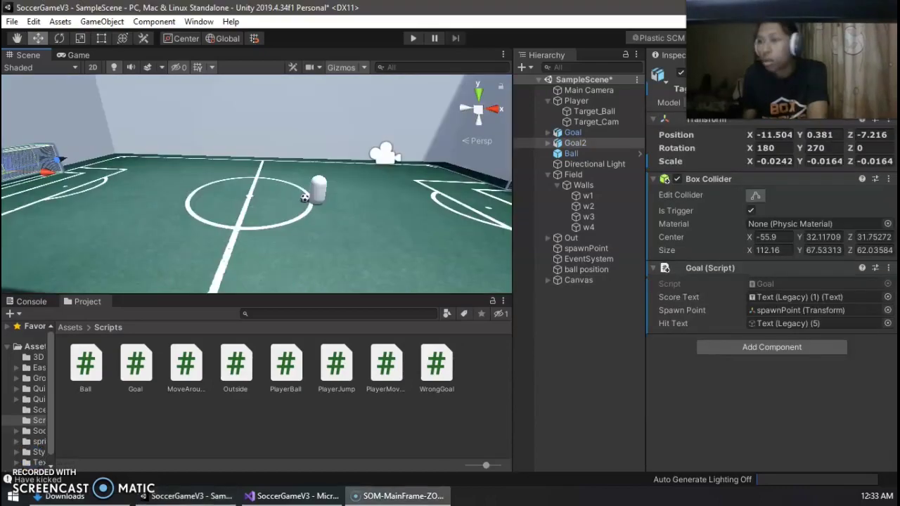
# Look at Goal2 again and expand the Canvas to list its text and button objects
pyautogui.moveTo(232, 185); pyautogui.dragTo(316, 188, button='middle')
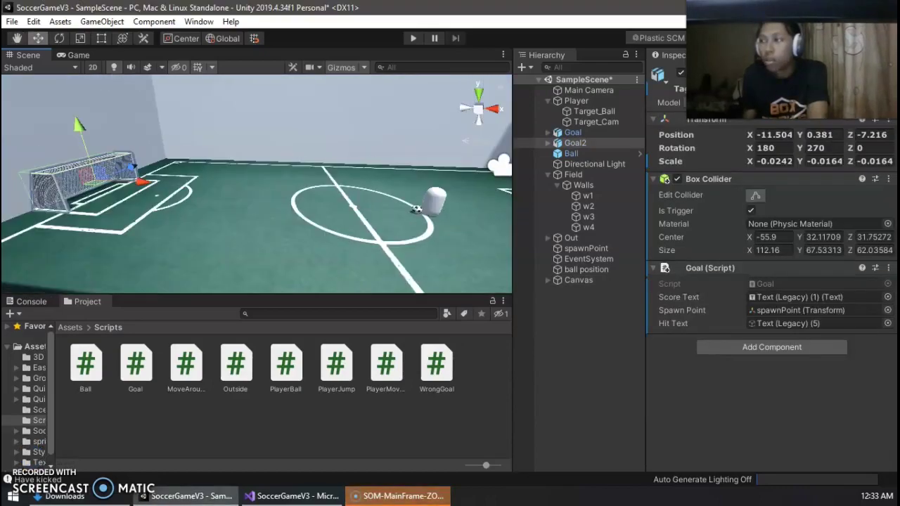
pyautogui.scroll(2, 257, 185)
pyautogui.moveTo(232, 187); pyautogui.dragTo(318, 184, button='middle')
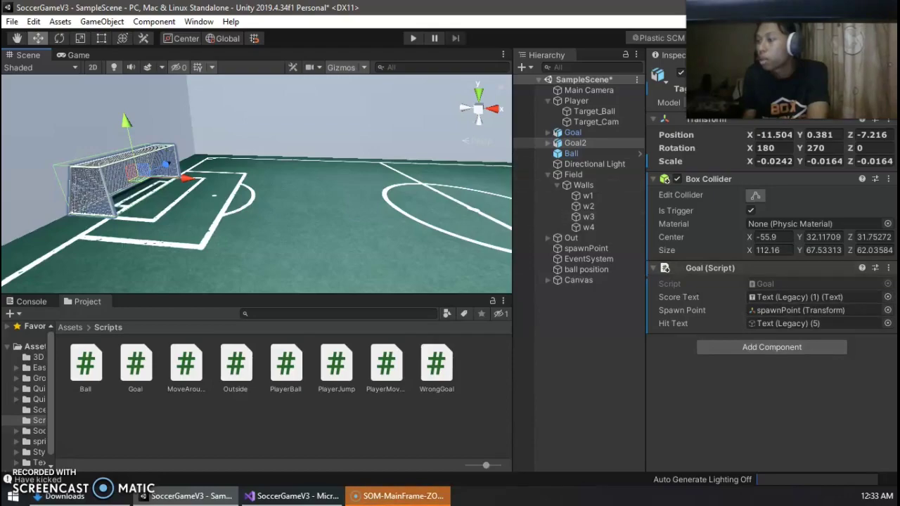
pyautogui.click(548, 279)
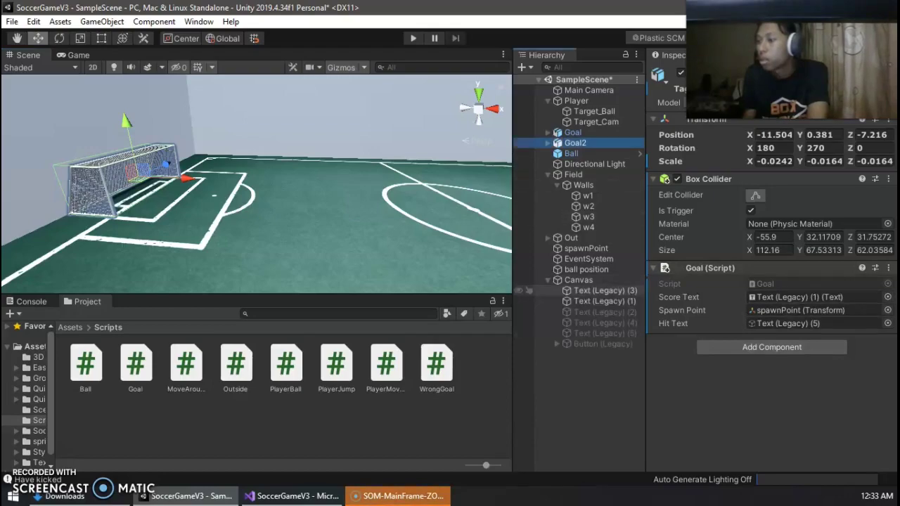